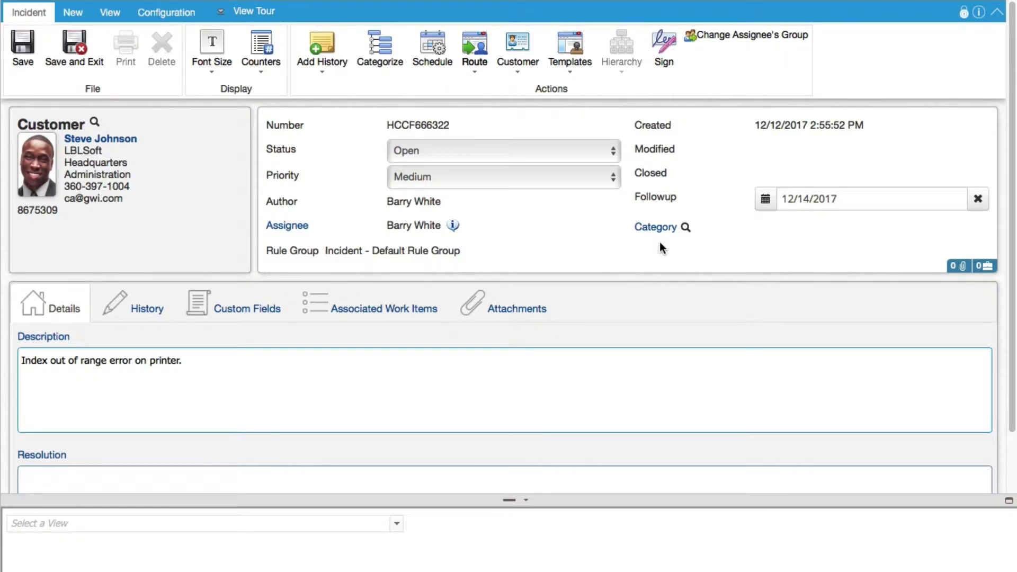
Categorize the incident as Hardware > Printer > Copier/Laser > Error.
{"action": "left_click", "coordinate": [657, 228]}
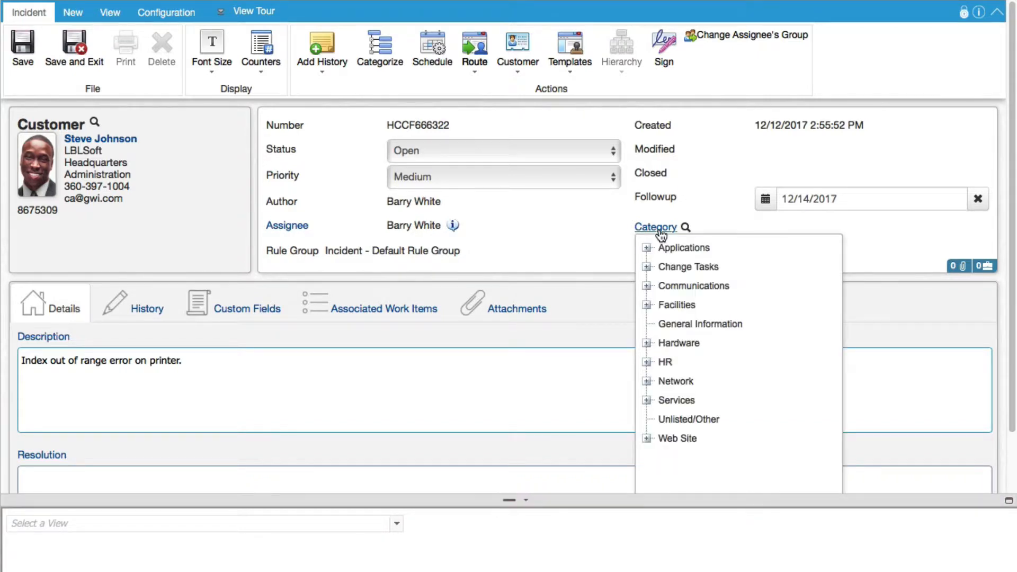
{"action": "left_click", "coordinate": [647, 343]}
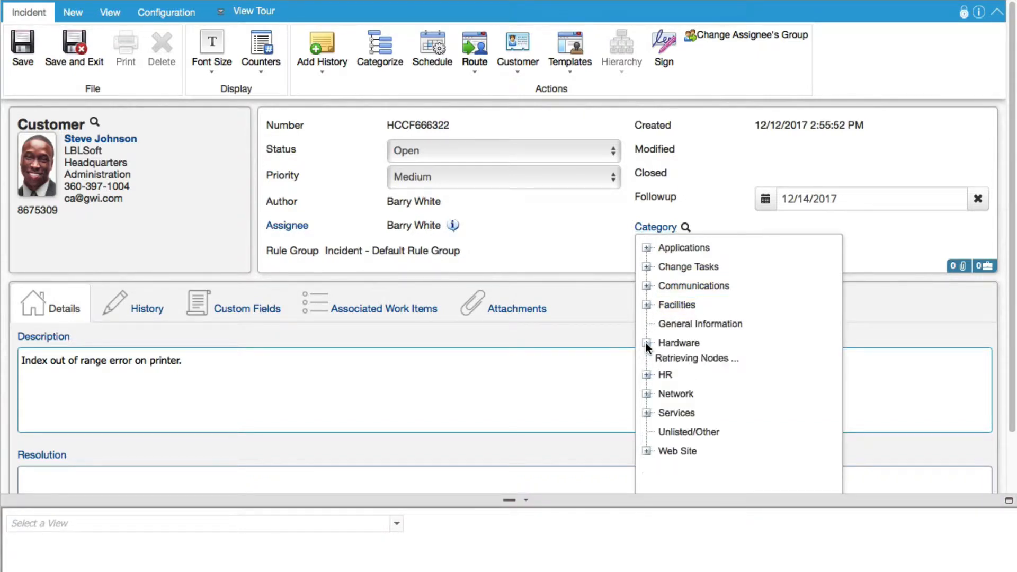
{"action": "left_click", "coordinate": [661, 419]}
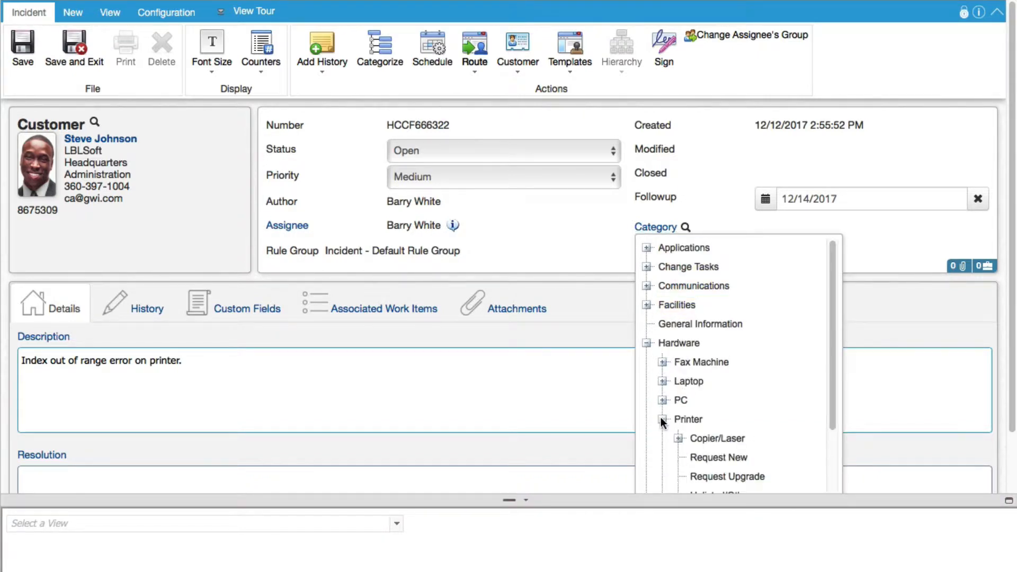
{"action": "left_click", "coordinate": [677, 438]}
{"action": "left_click", "coordinate": [716, 458]}
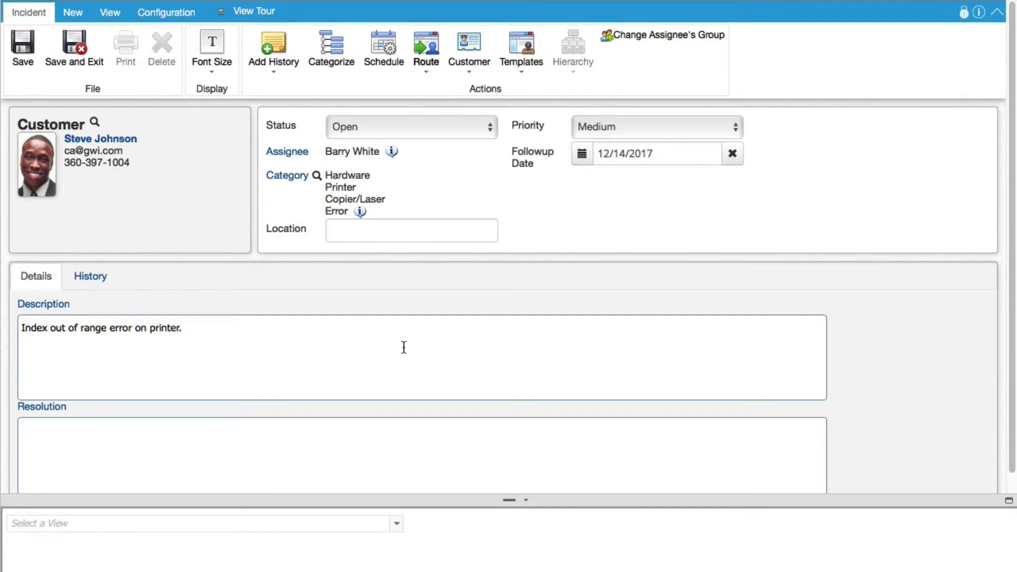
Find the knowledge entry "Printer out of range error" for the incident's category and capture its solution.
{"action": "left_click", "coordinate": [110, 12]}
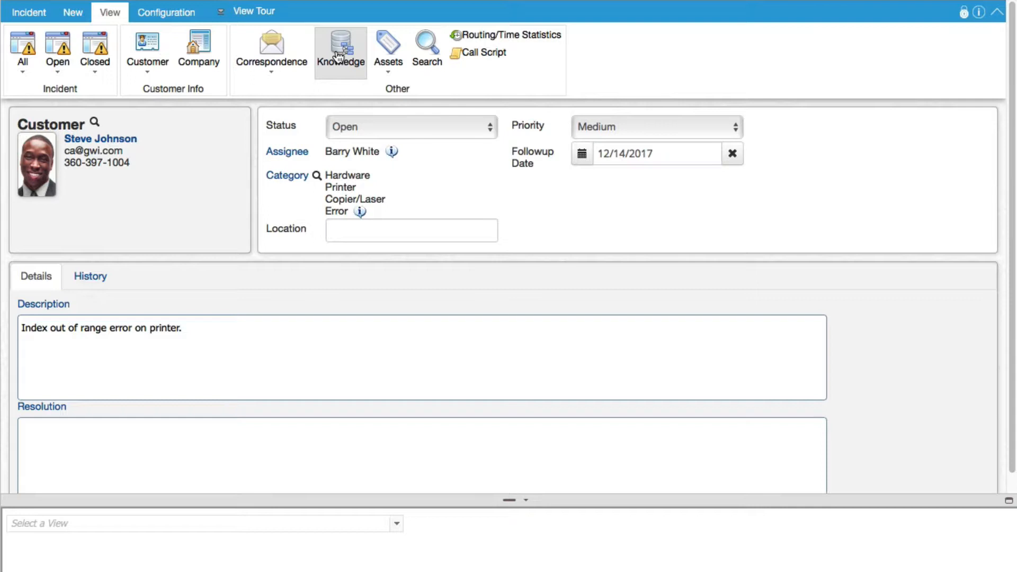
{"action": "left_click", "coordinate": [339, 58]}
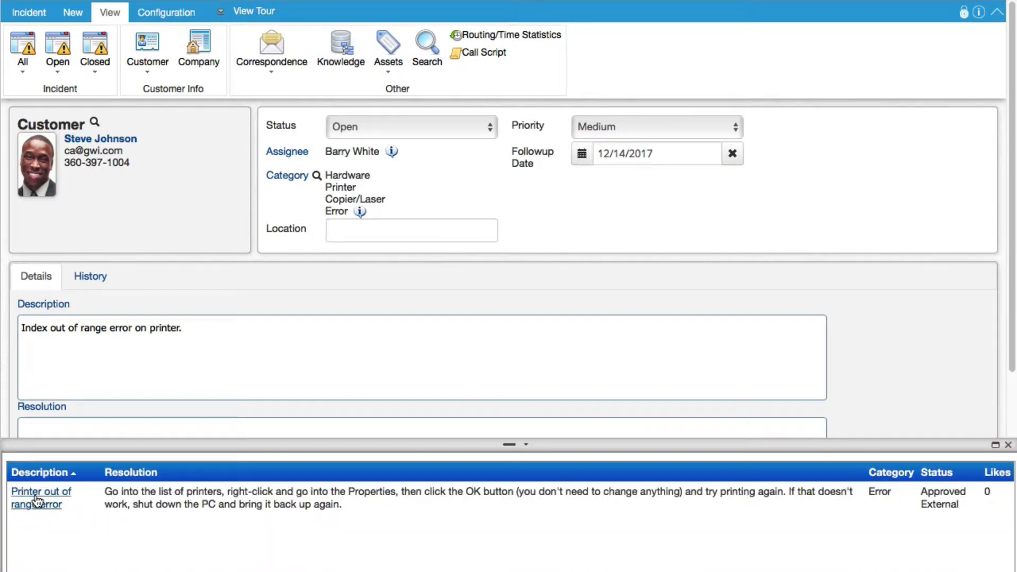
{"action": "left_click", "coordinate": [37, 500]}
{"action": "left_click", "coordinate": [129, 13]}
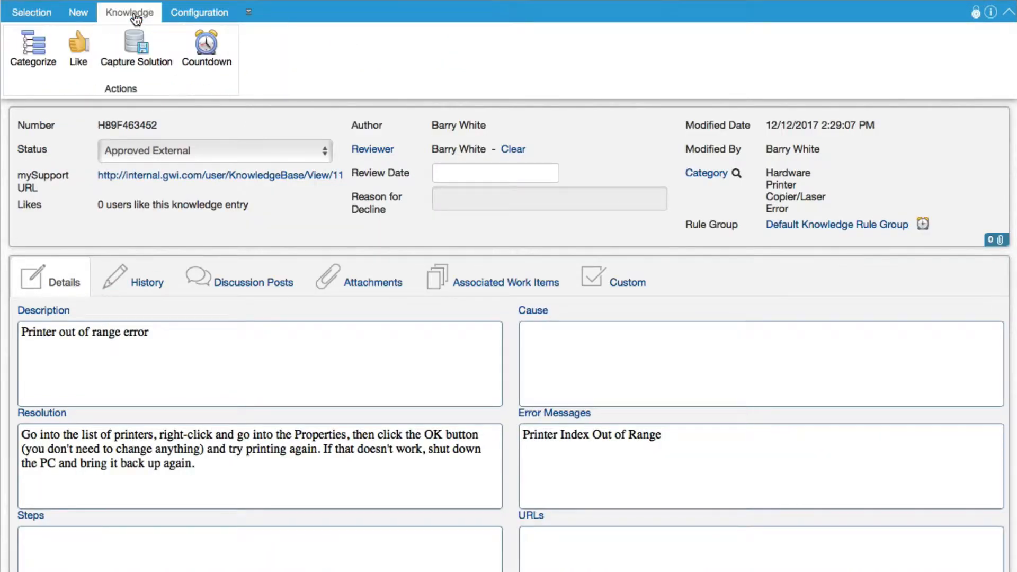
{"action": "left_click", "coordinate": [149, 58]}
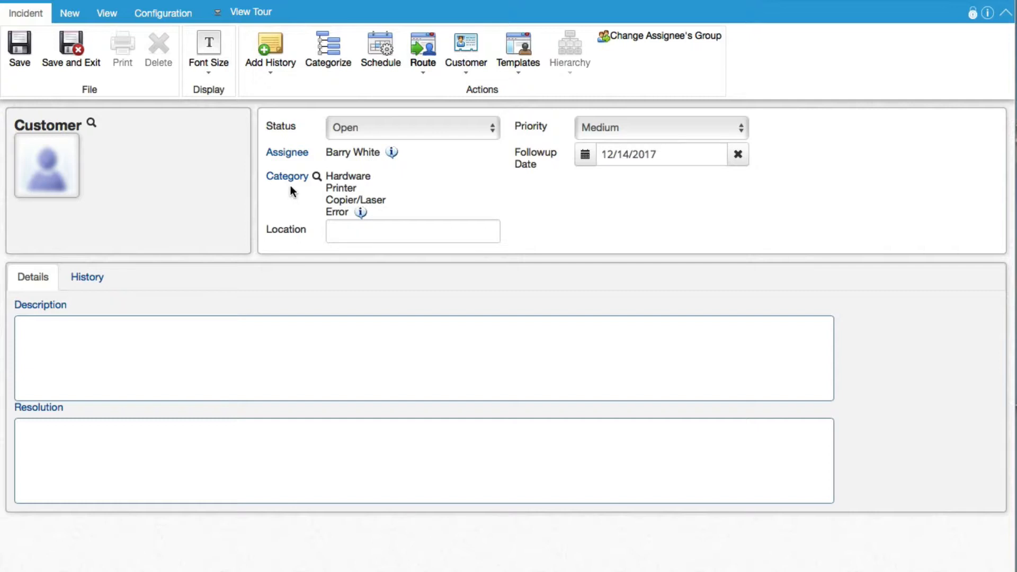
Select the Error category under Copier/Laser for the incident and answer its call script question with "Index Out of Range".
{"action": "left_click", "coordinate": [290, 180]}
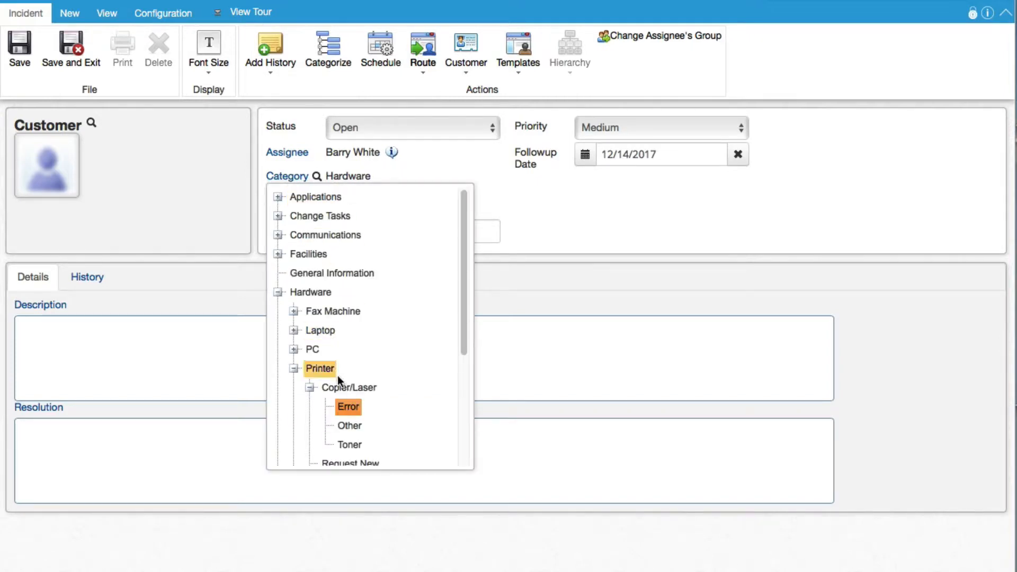
{"action": "left_click", "coordinate": [349, 410]}
{"action": "type", "text": "In"}
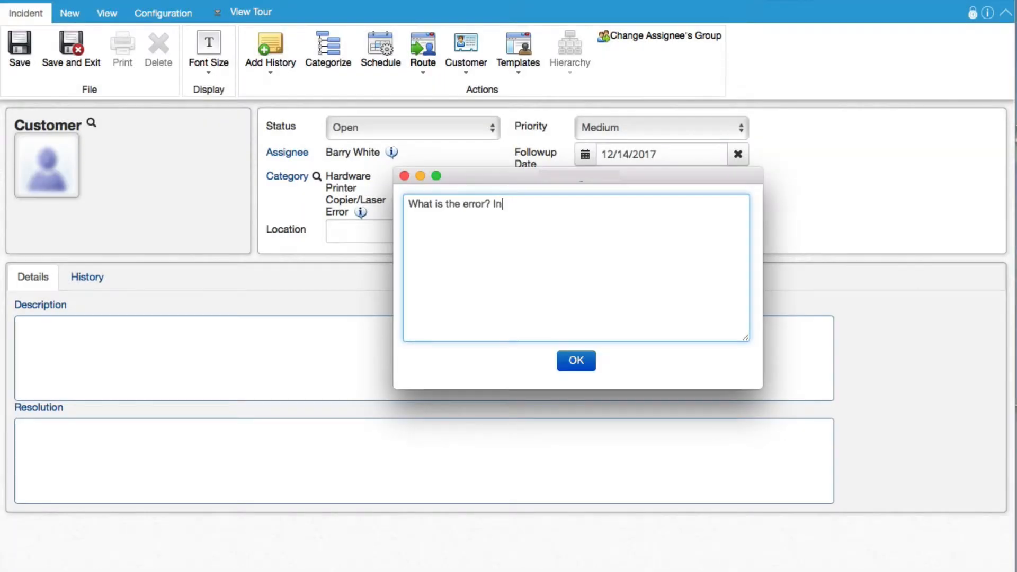
{"action": "type", "text": "dex Out of Range"}
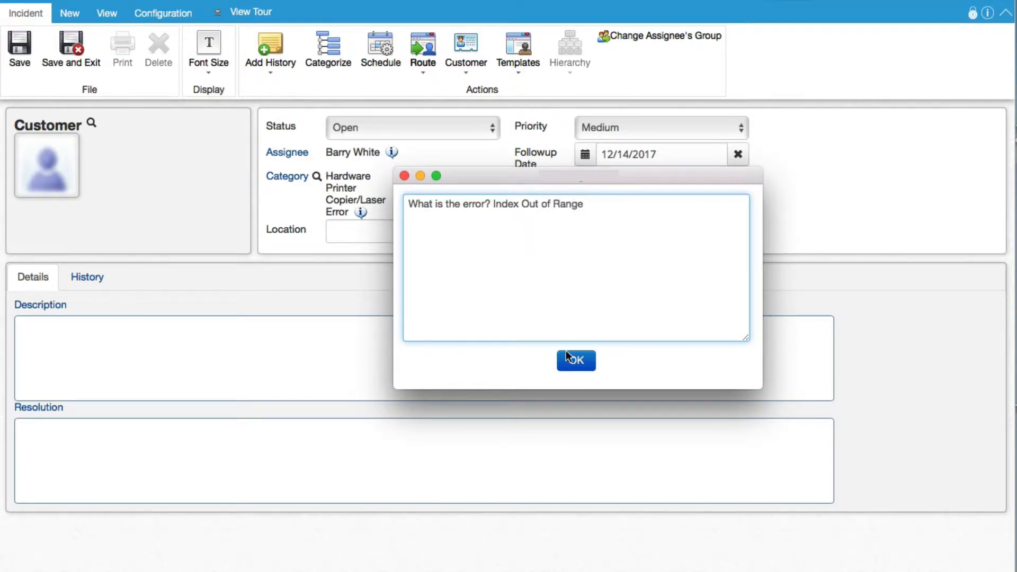
{"action": "left_click", "coordinate": [575, 362]}
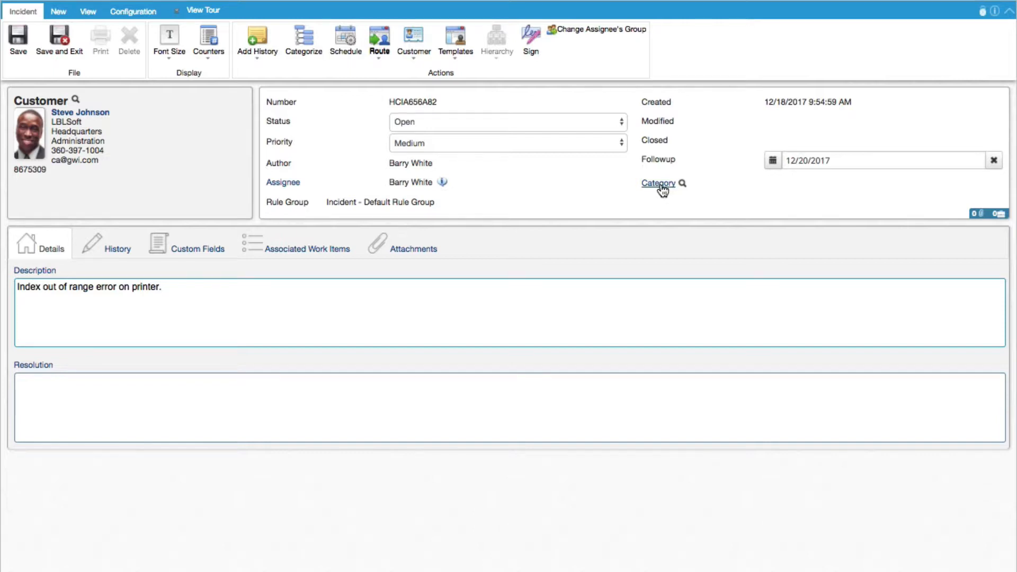
Categorize the incident created at 9:54:59 AM as Hardware > Printer > Copier/Laser > Error.
{"action": "left_click", "coordinate": [659, 184]}
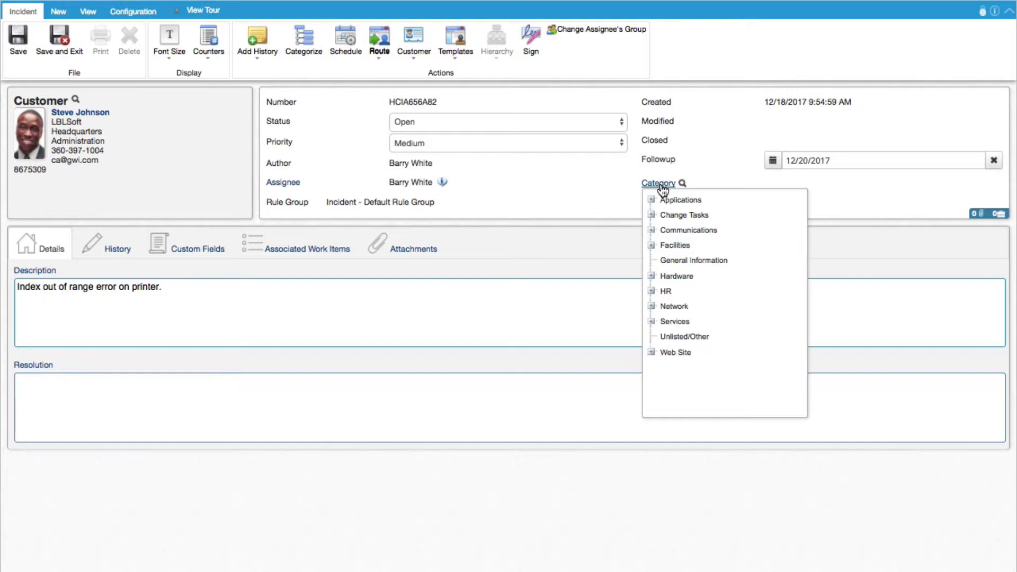
{"action": "left_click", "coordinate": [652, 276]}
{"action": "left_click", "coordinate": [664, 337]}
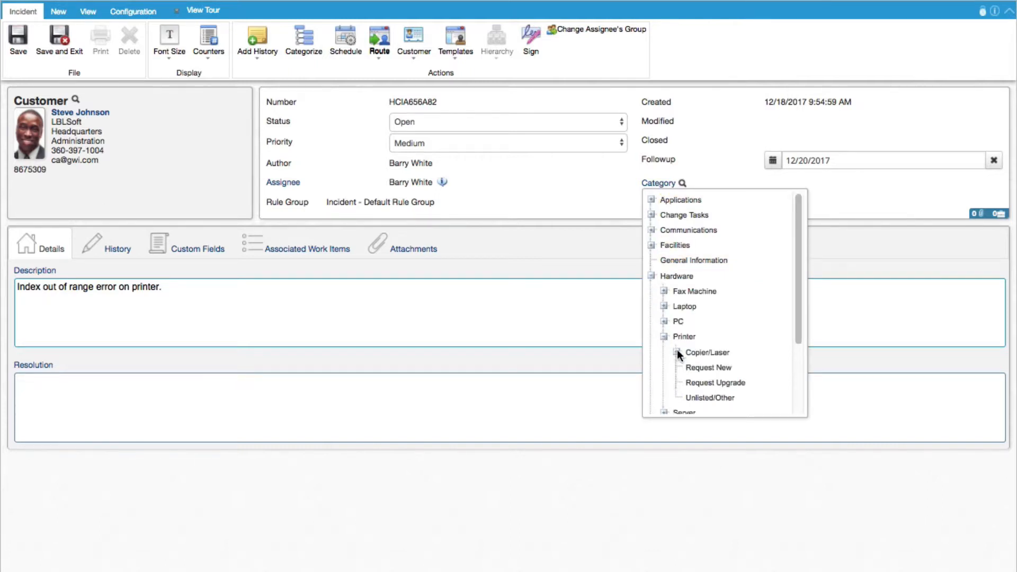
{"action": "left_click", "coordinate": [676, 352]}
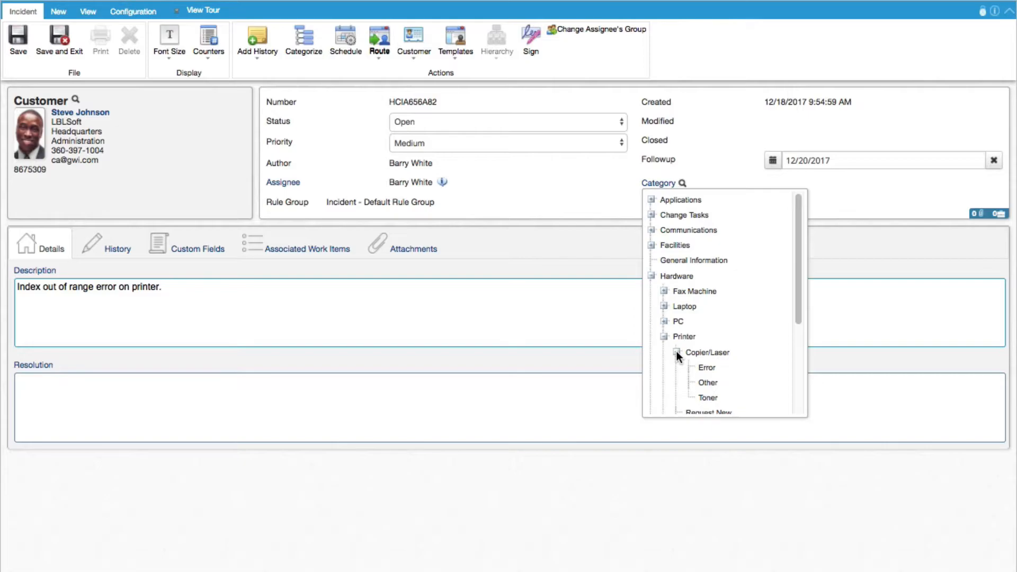
{"action": "left_click", "coordinate": [704, 368]}
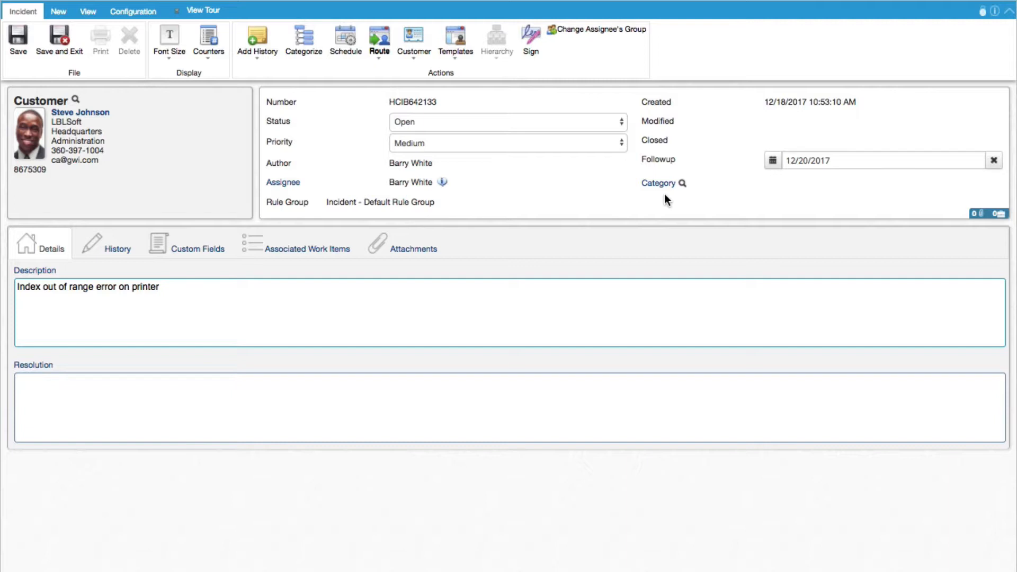
Set the category of the incident created at 10:53:10 AM to Hardware > Printer > Copier/Laser > Error.
{"action": "left_click", "coordinate": [662, 184]}
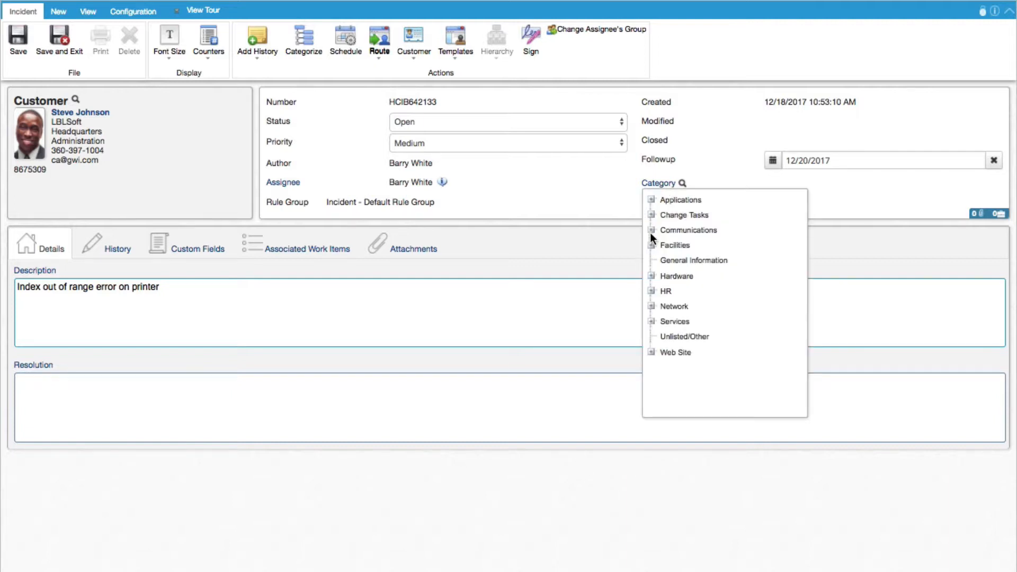
{"action": "left_click", "coordinate": [652, 275]}
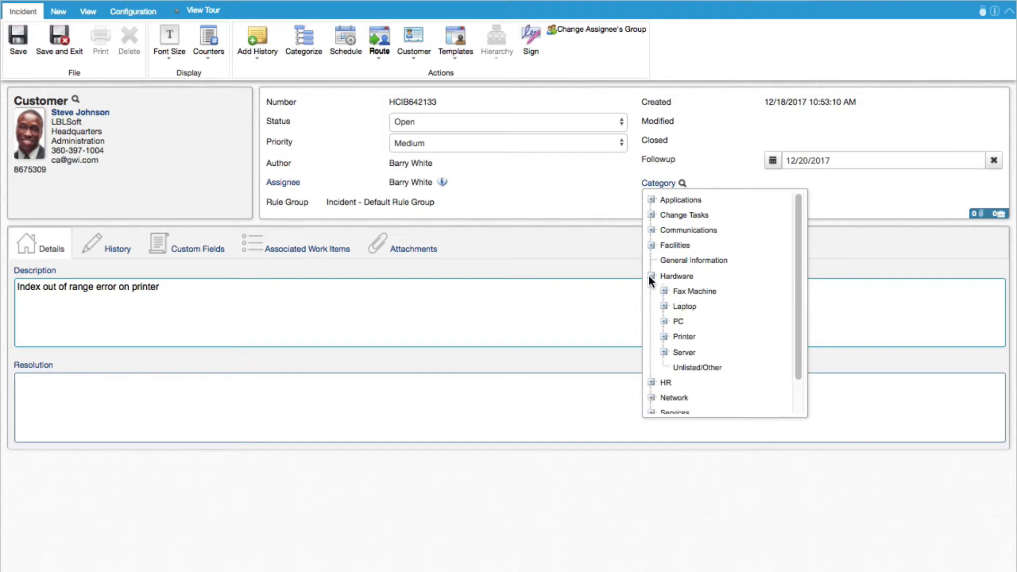
{"action": "left_click", "coordinate": [663, 336]}
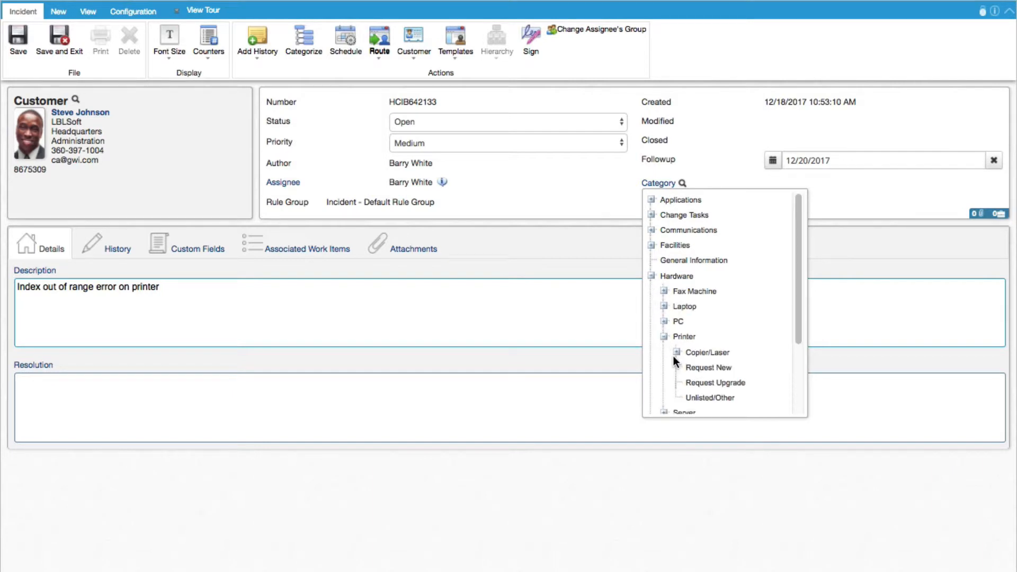
{"action": "left_click", "coordinate": [676, 352]}
{"action": "left_click", "coordinate": [707, 365]}
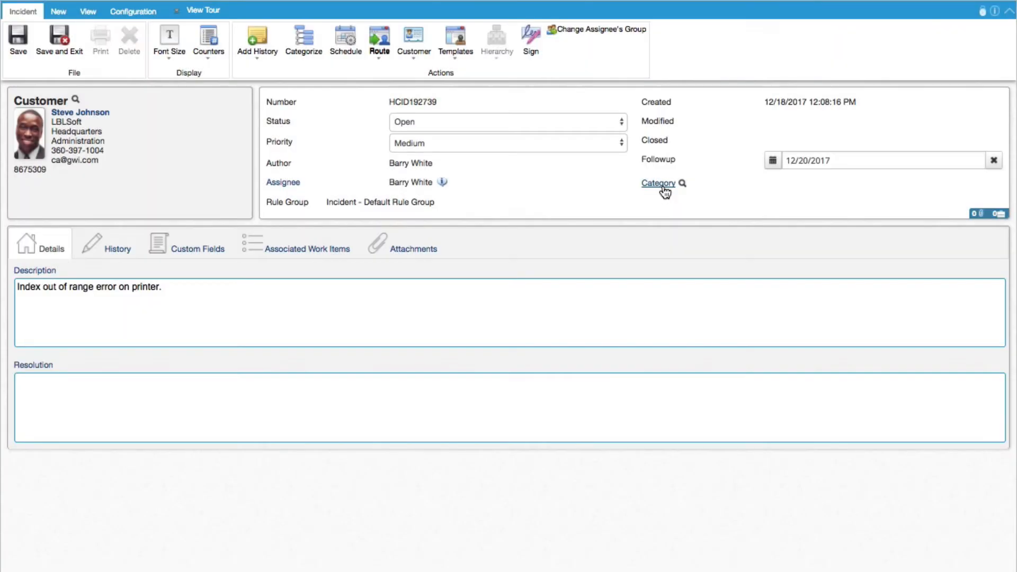
Assign the Hardware > Printer > Copier/Laser > Error category to the incident created at 12:08:16 PM.
{"action": "left_click", "coordinate": [660, 183]}
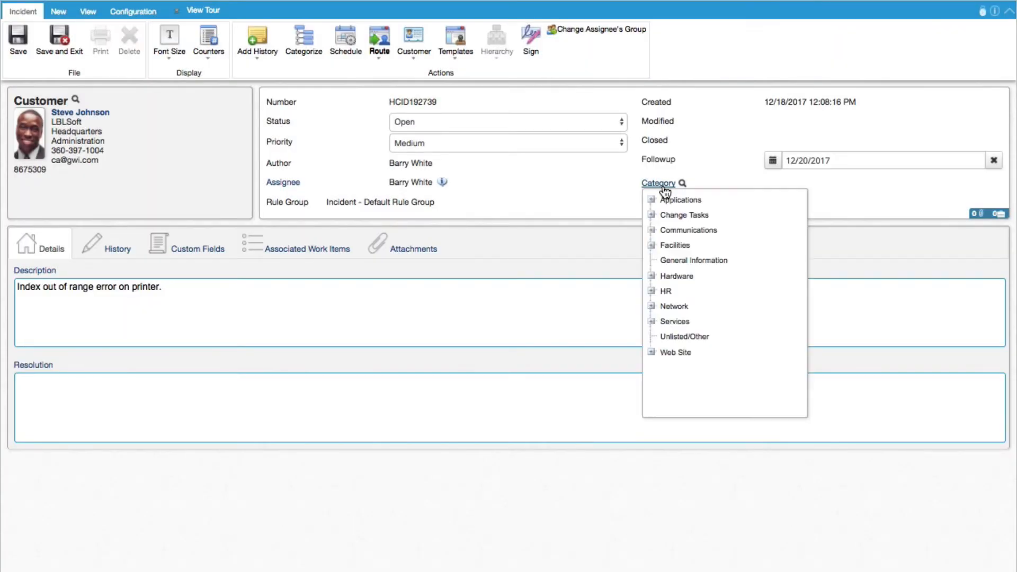
{"action": "left_click", "coordinate": [652, 276]}
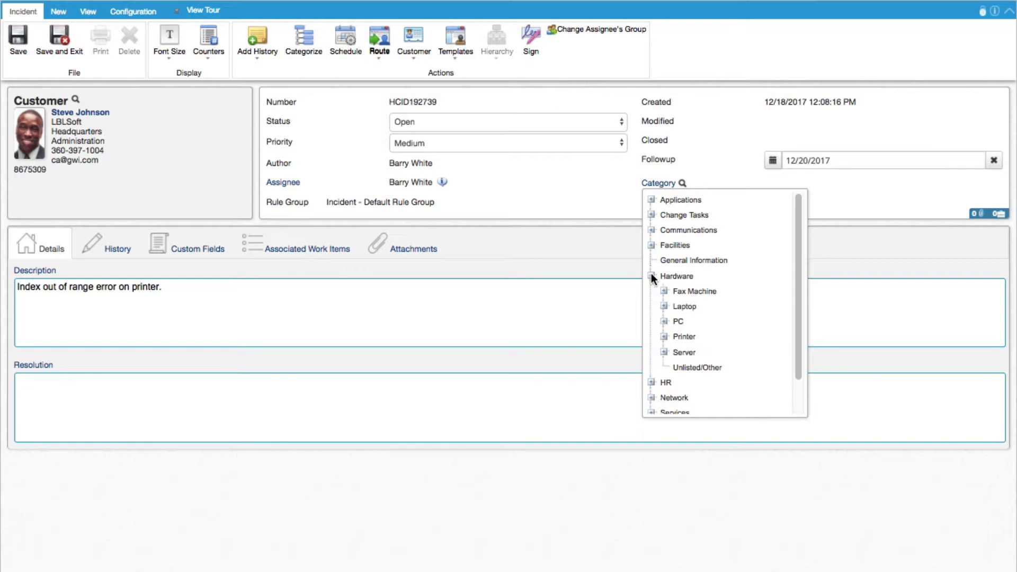
{"action": "left_click", "coordinate": [663, 337]}
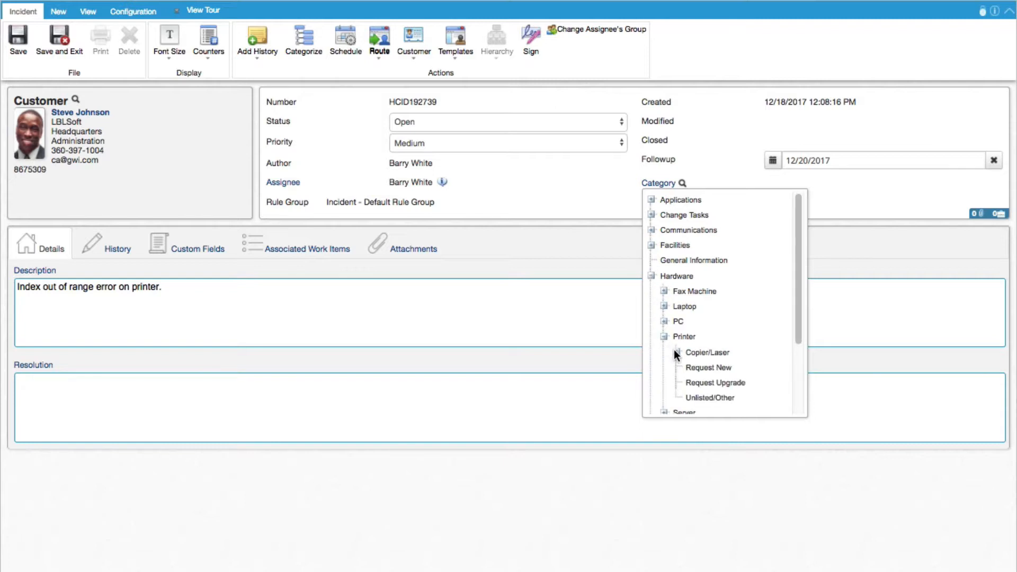
{"action": "left_click", "coordinate": [677, 352]}
{"action": "left_click", "coordinate": [705, 368]}
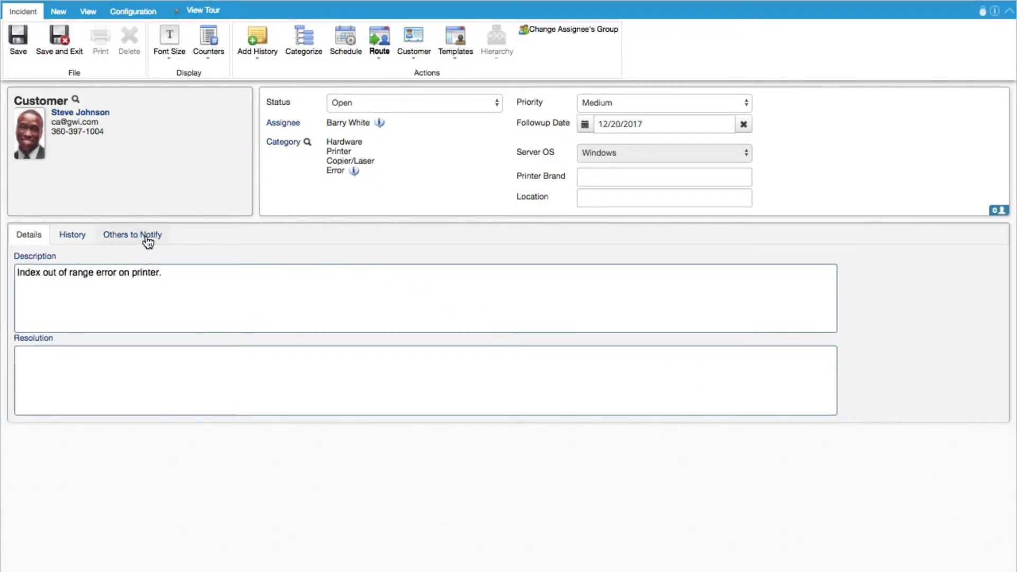
Review the incident's Others to Notify for all sources, and return to the incident-only list.
{"action": "left_click", "coordinate": [148, 241]}
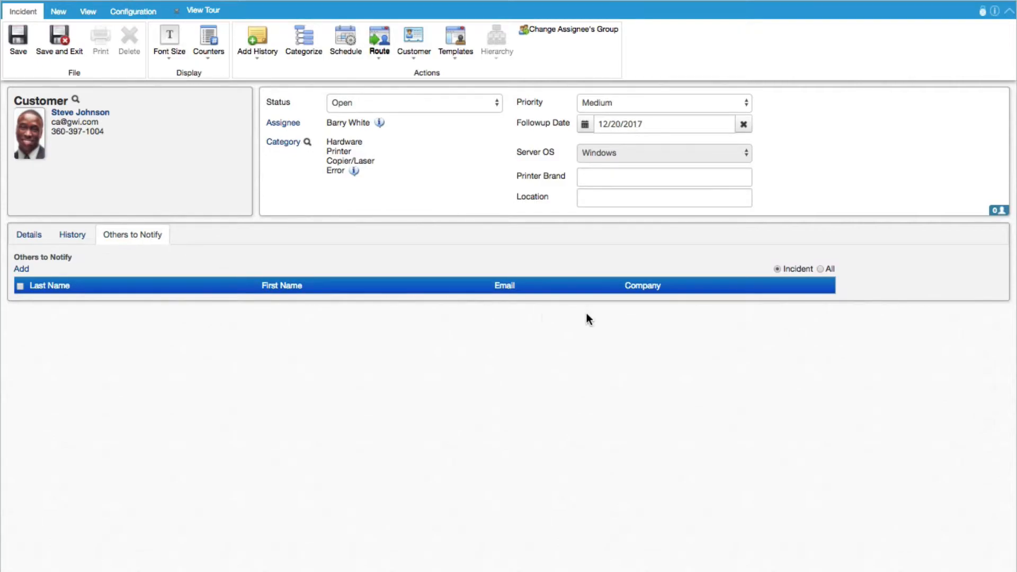
{"action": "left_click", "coordinate": [820, 270]}
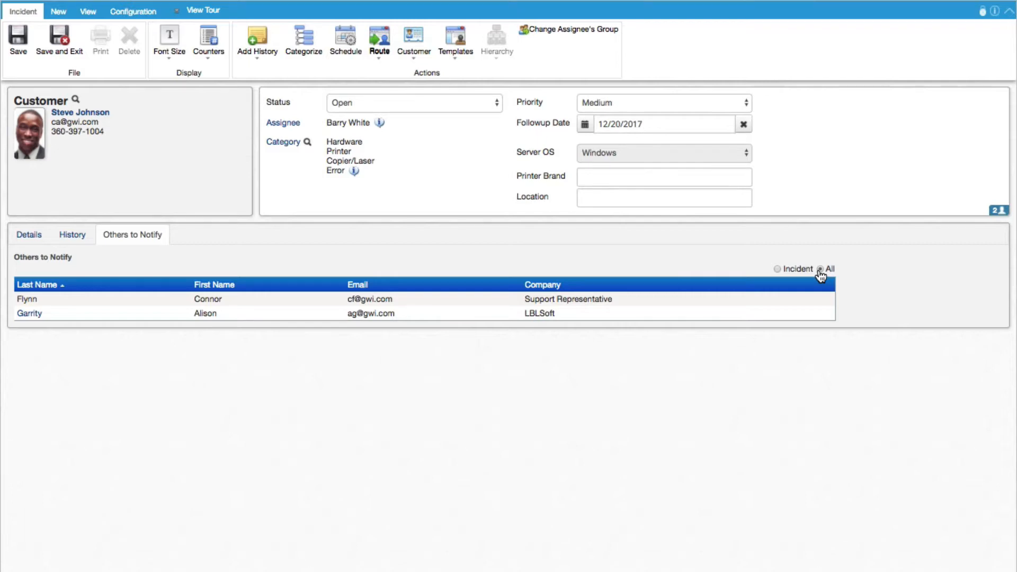
{"action": "left_click", "coordinate": [778, 268]}
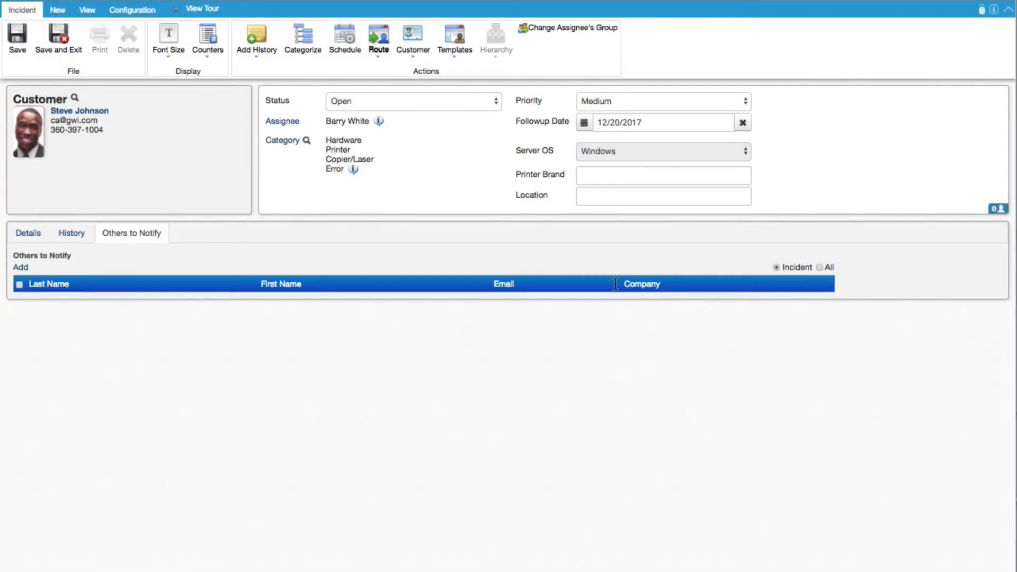
Add the fifth listed customer to the incident's Others to Notify list.
{"action": "left_click", "coordinate": [21, 268]}
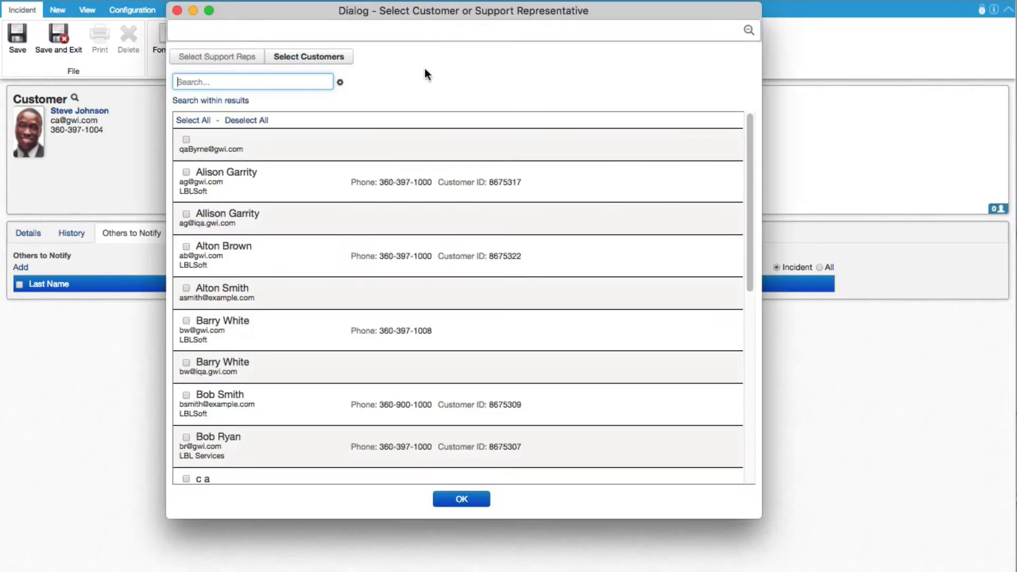
{"action": "left_click", "coordinate": [186, 289]}
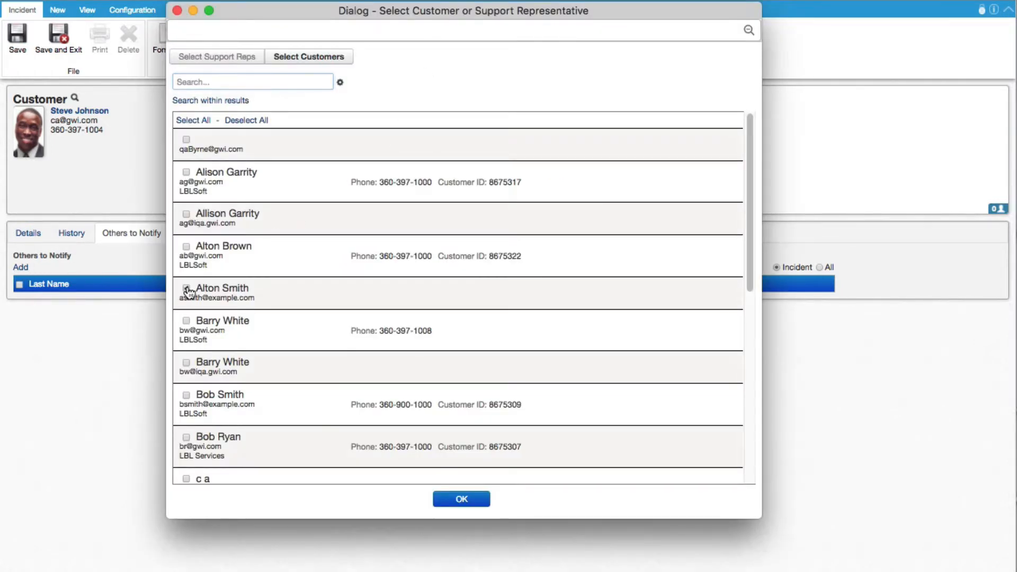
{"action": "left_click", "coordinate": [460, 498]}
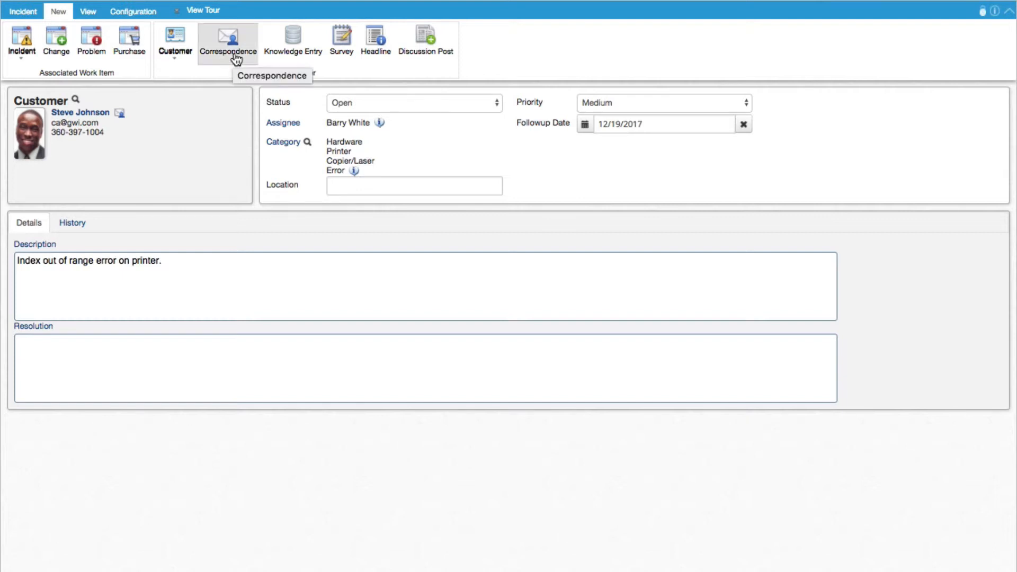
Create a new correspondence from the incident and apply the Printer Vendor Contact Form template to it.
{"action": "left_click", "coordinate": [236, 59]}
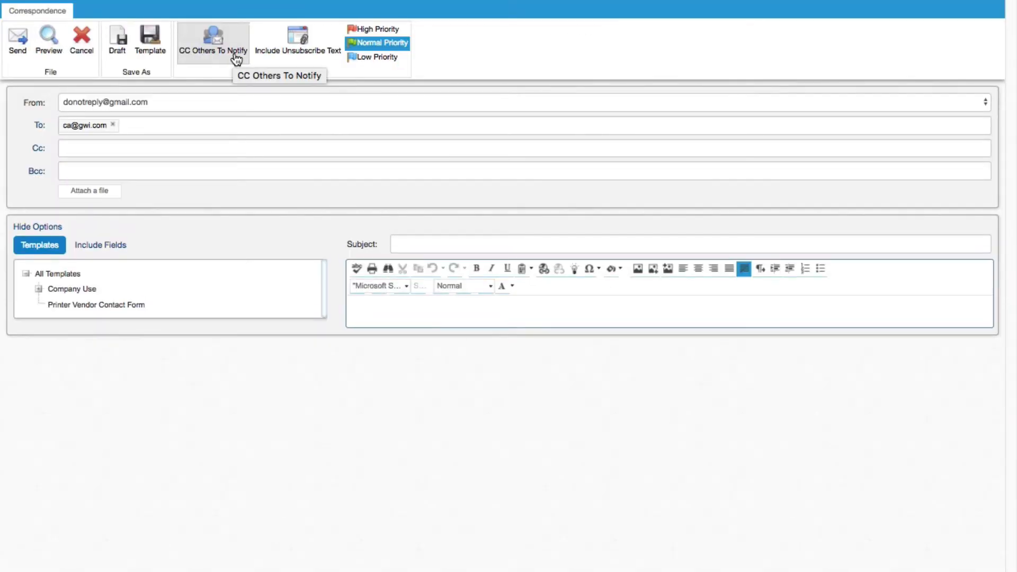
{"action": "left_click", "coordinate": [134, 303]}
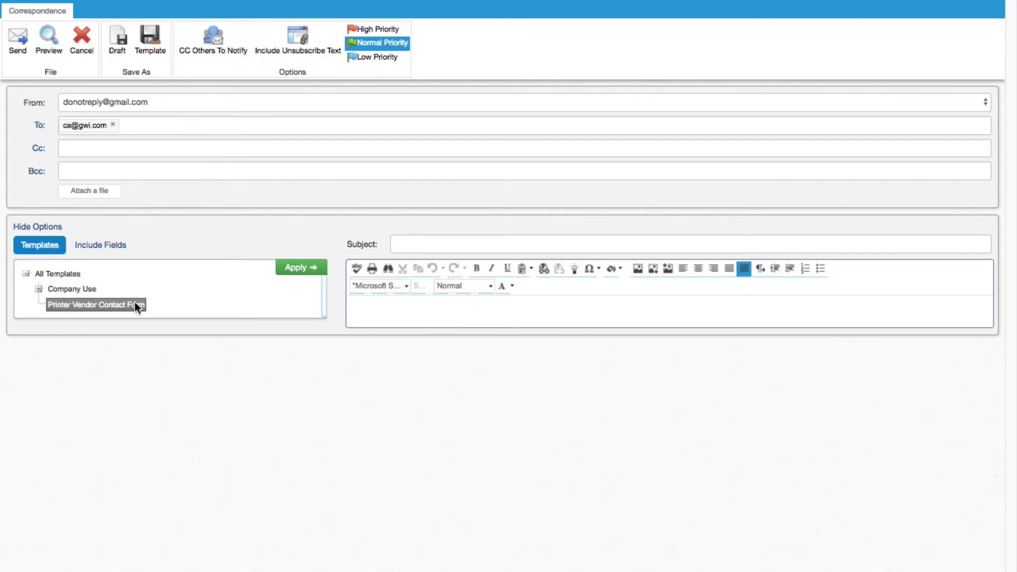
{"action": "left_click", "coordinate": [291, 274]}
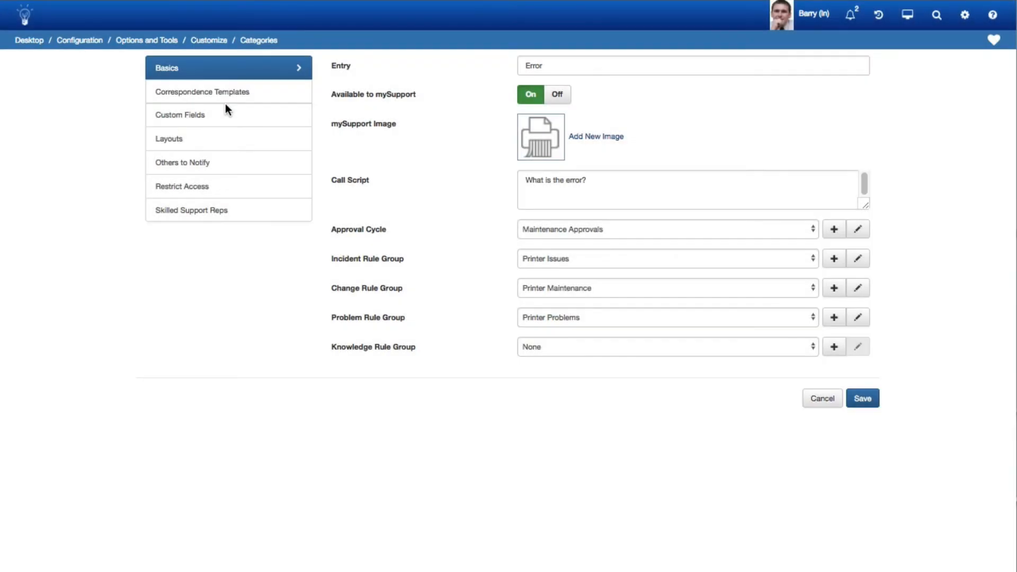
Examine the Error category's correspondence templates, custom fields, layouts, others to notify, access restrictions and skilled support reps.
{"action": "left_click", "coordinate": [221, 96]}
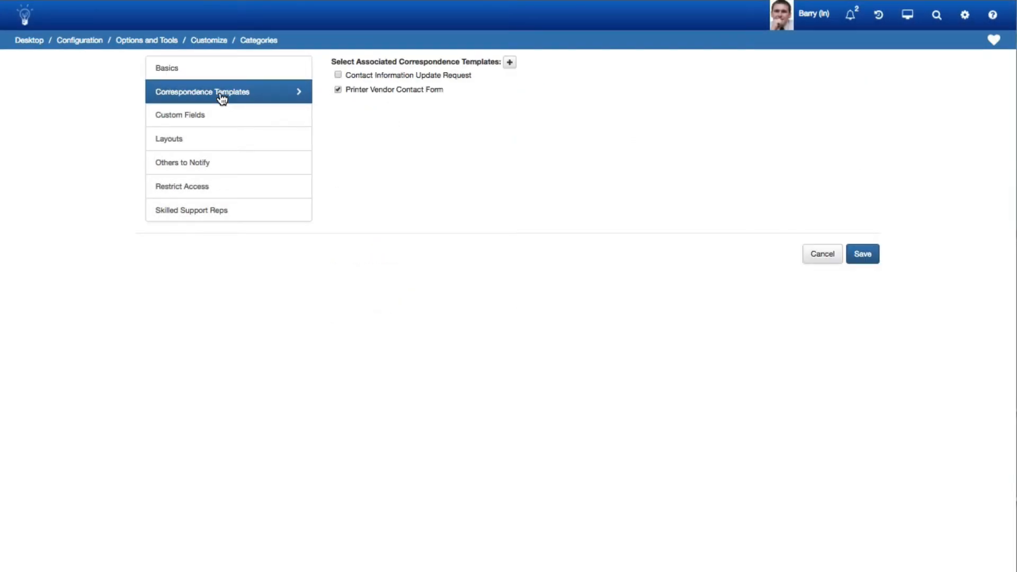
{"action": "left_click", "coordinate": [214, 121]}
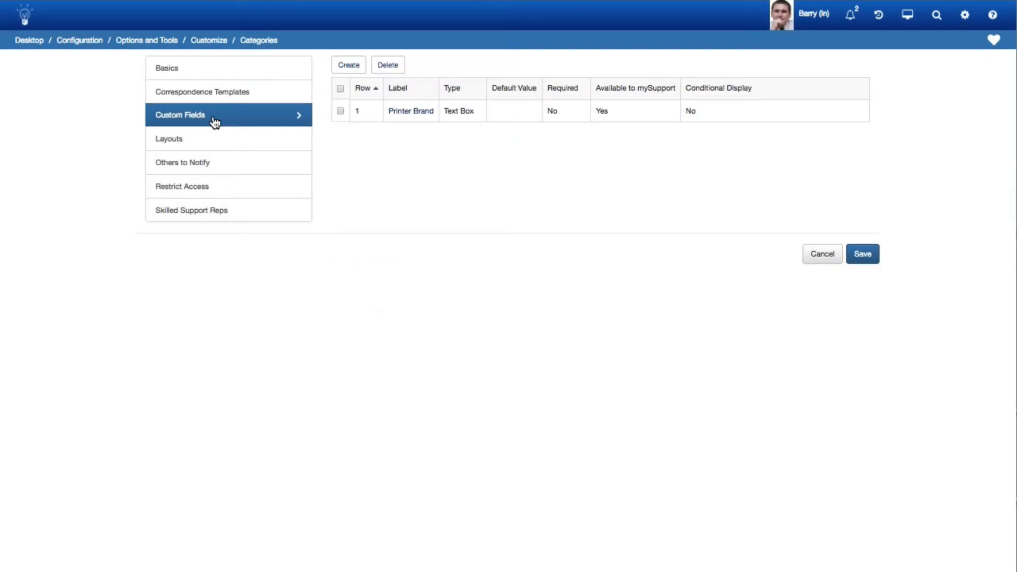
{"action": "left_click", "coordinate": [215, 145]}
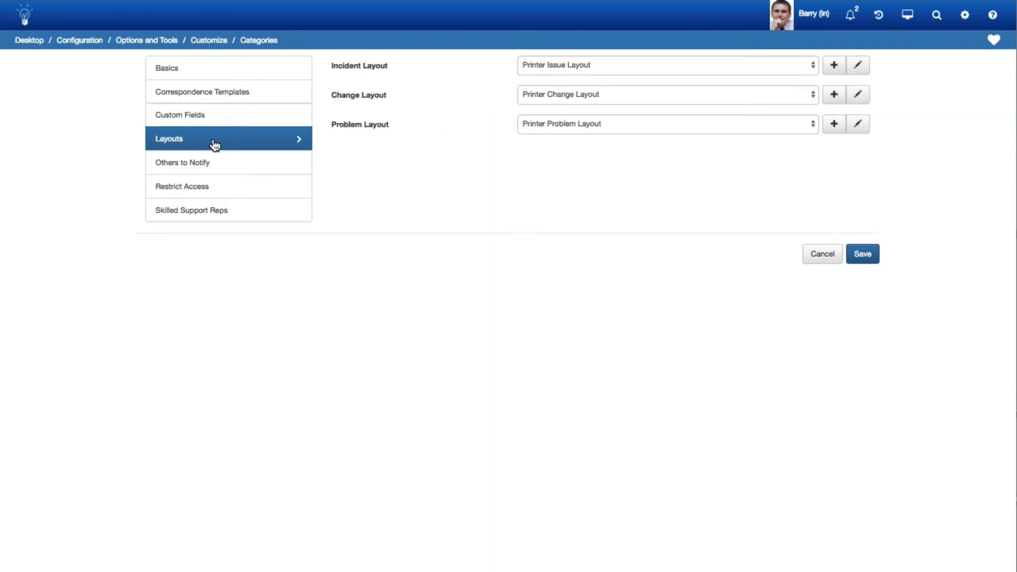
{"action": "left_click", "coordinate": [219, 168]}
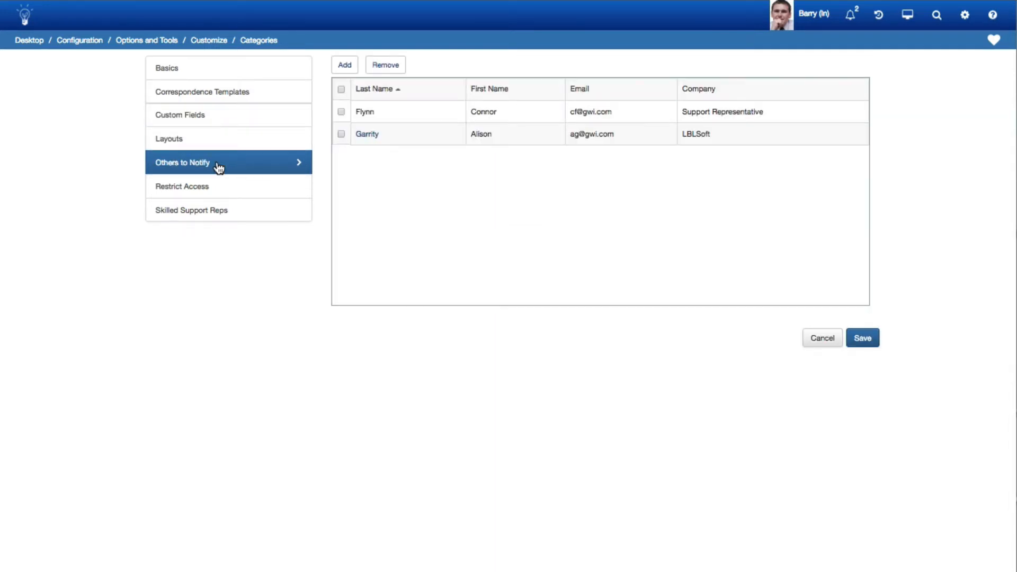
{"action": "left_click", "coordinate": [218, 189]}
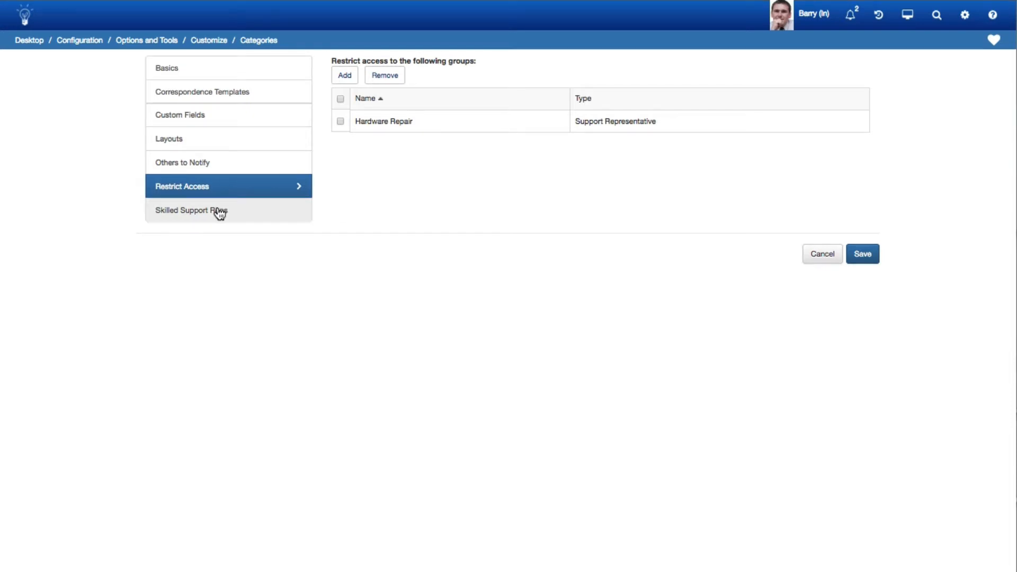
{"action": "left_click", "coordinate": [219, 211]}
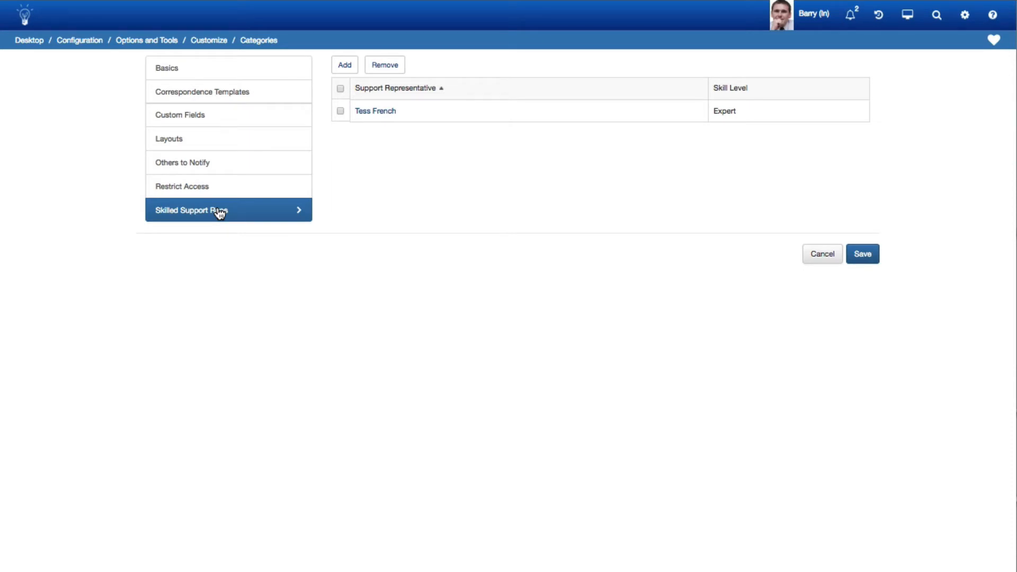